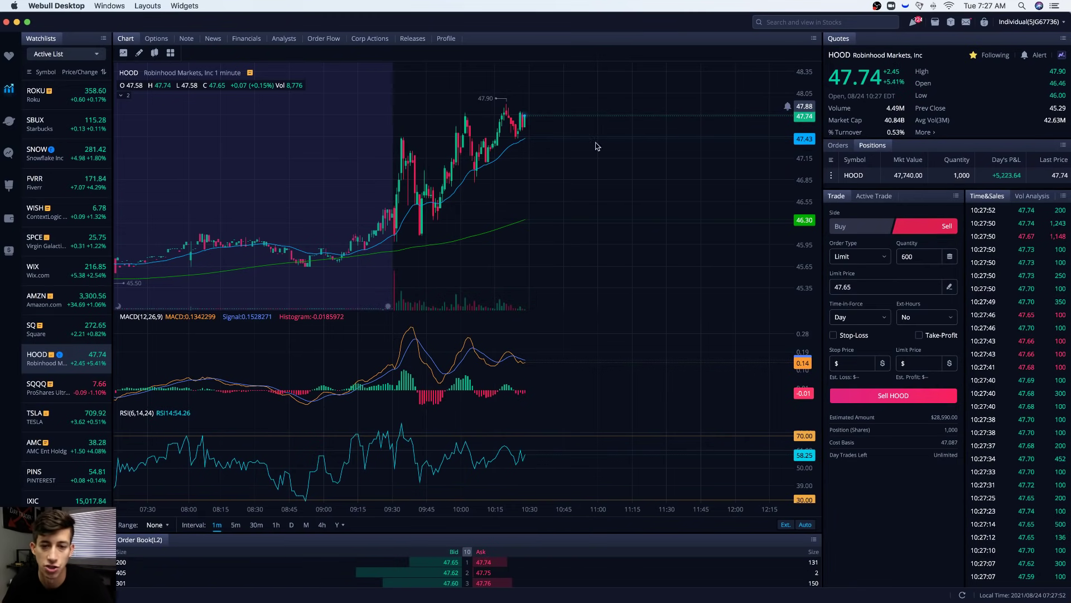
Step: Examine HOOD's price action on the 1-hour chart and on the 5-minute chart
scroll(530, 137, down, 5)
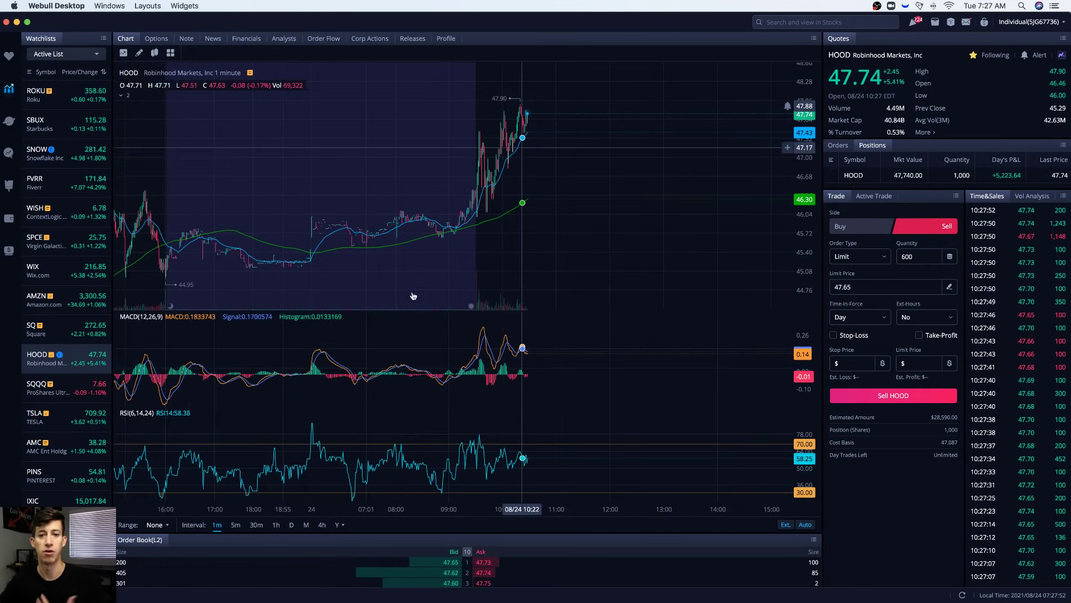
click(275, 525)
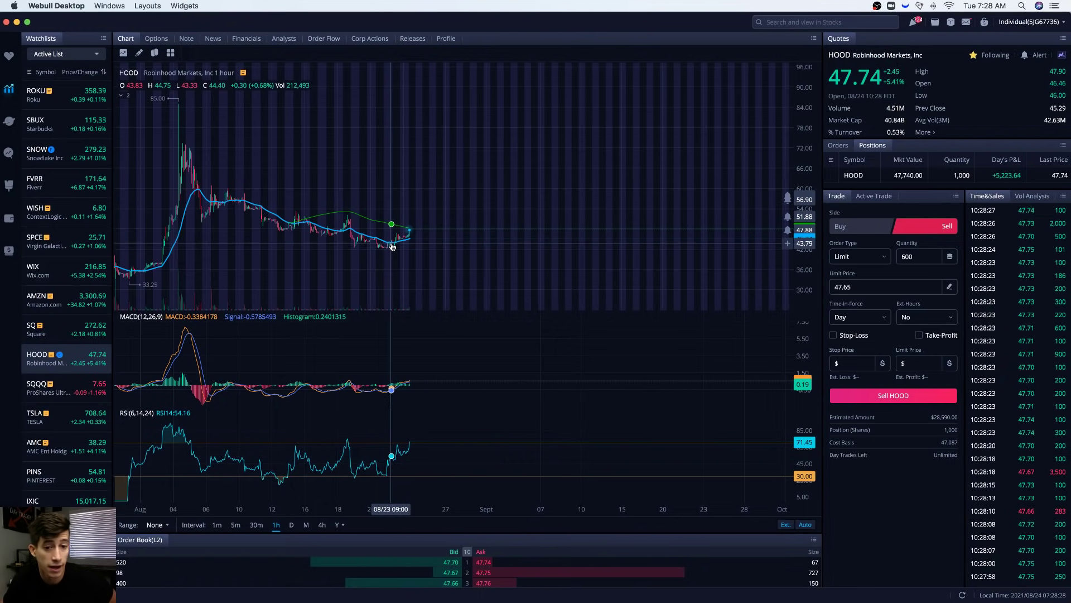
scroll(393, 248, up, 5)
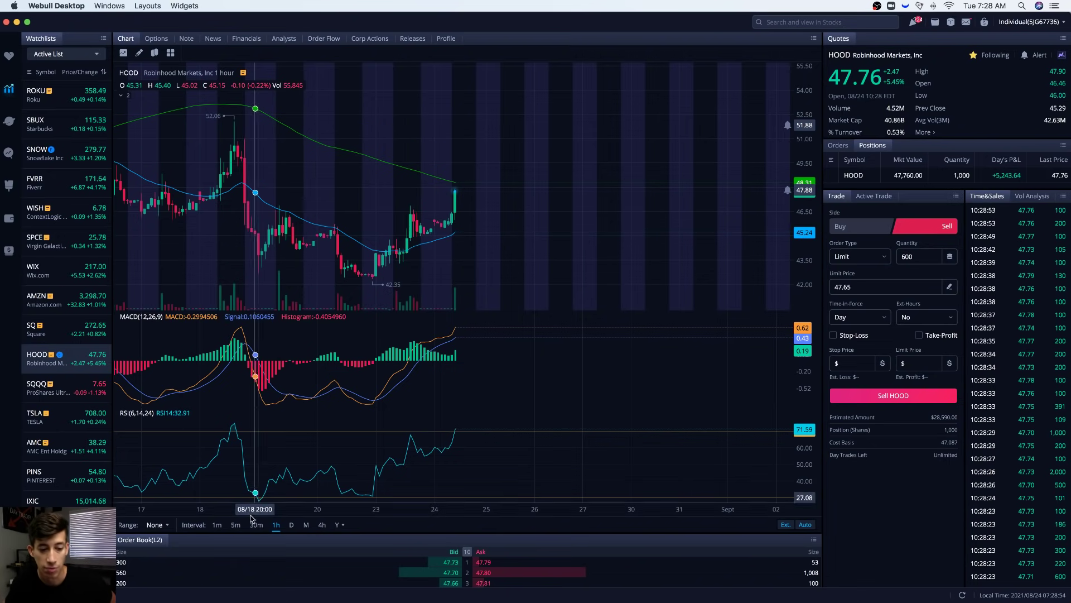
click(235, 525)
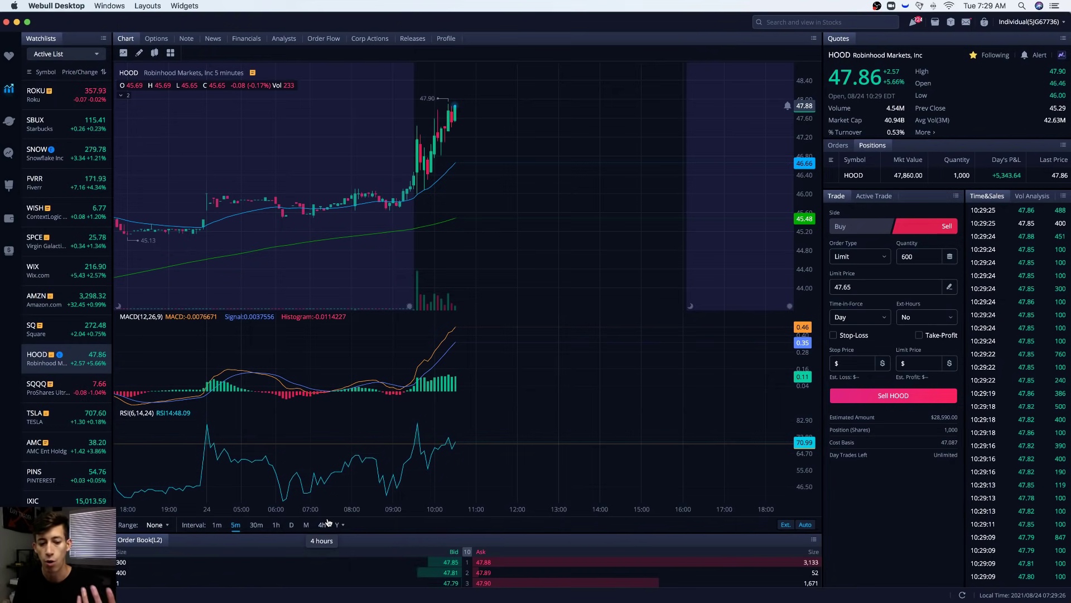
Step: On HOOD's 4-hour chart, draw two descending trend lines along the highs and lows of the pullback after the early-August spike
click(322, 525)
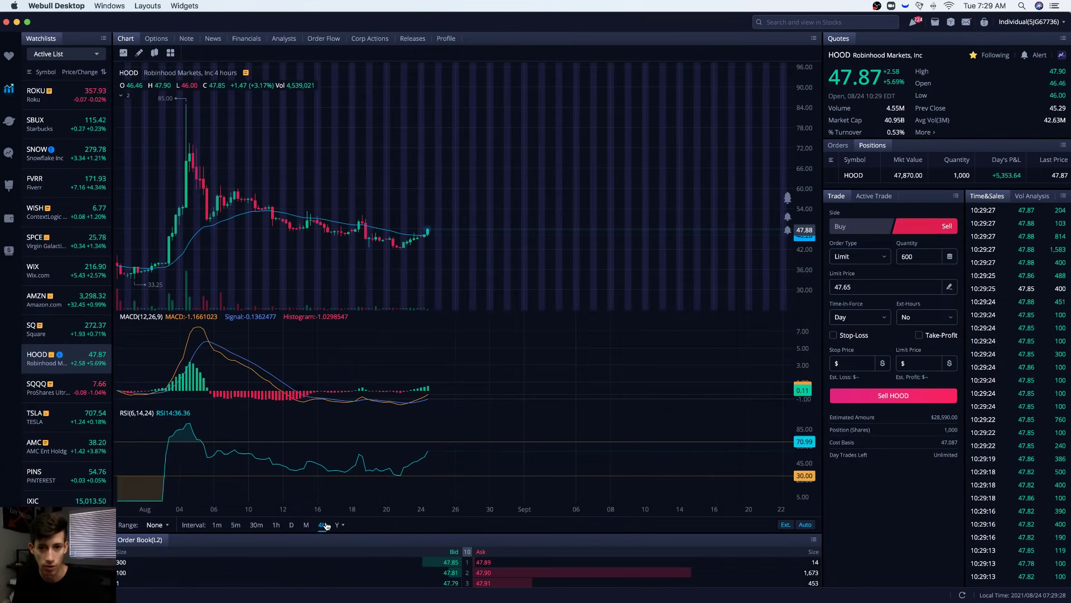
scroll(507, 209, up, 10)
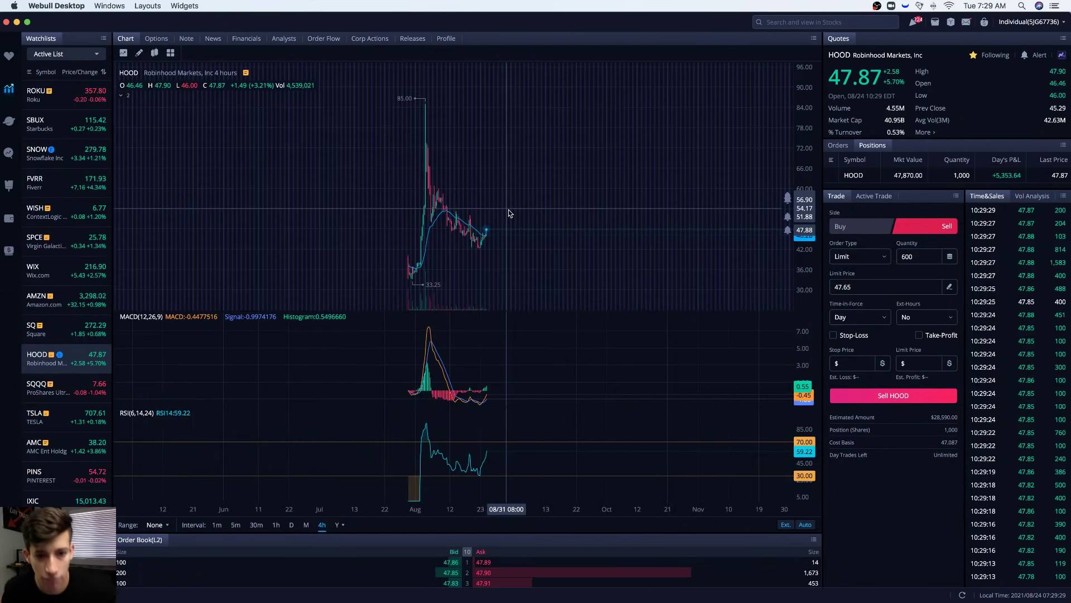
scroll(508, 203, down, 8)
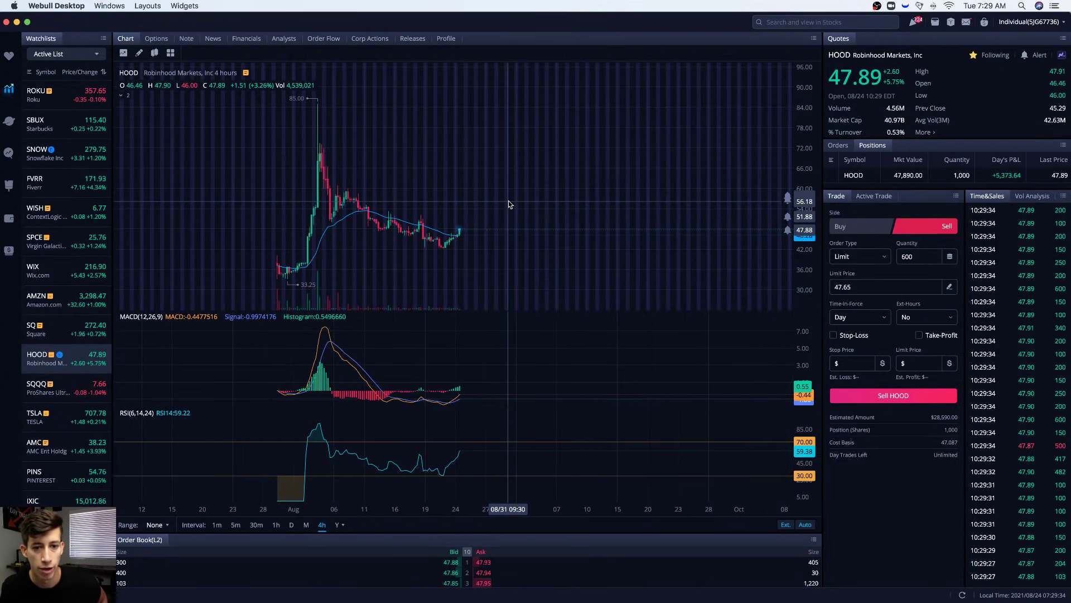
scroll(508, 201, right, 2)
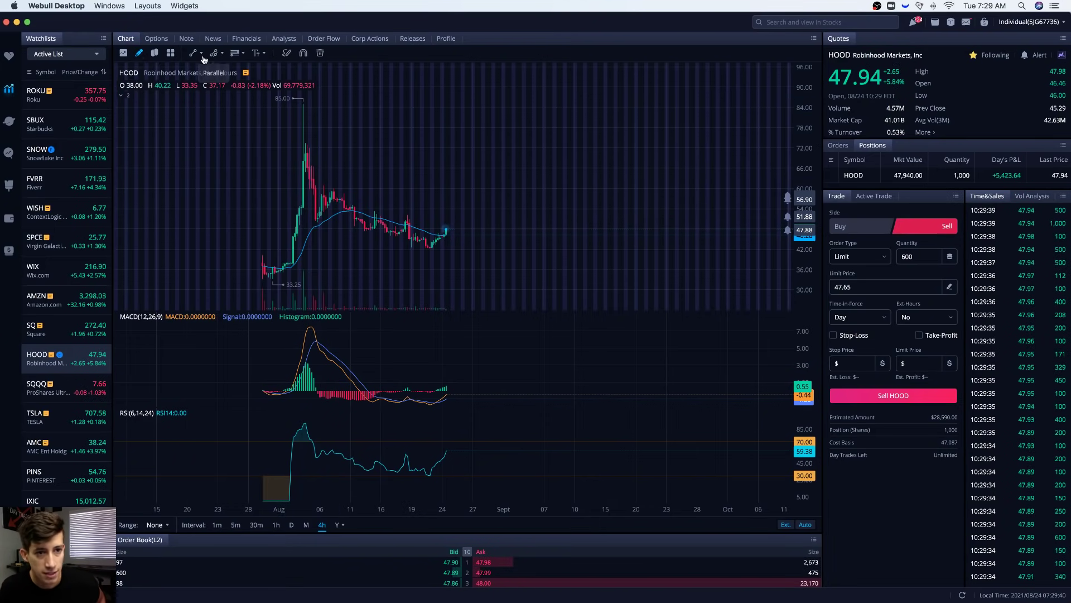
click(196, 55)
click(319, 185)
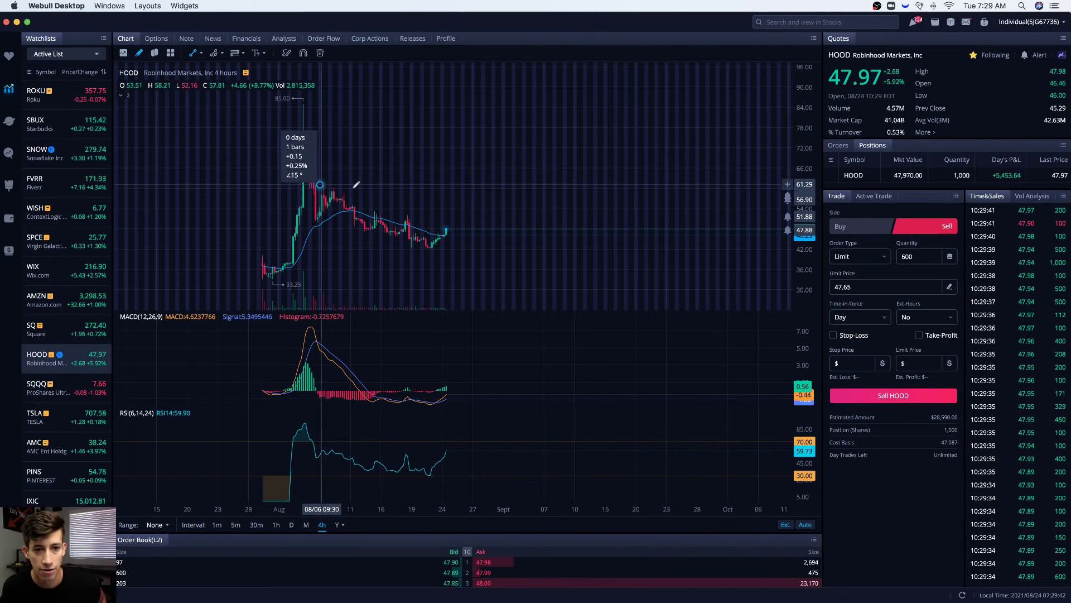
click(464, 229)
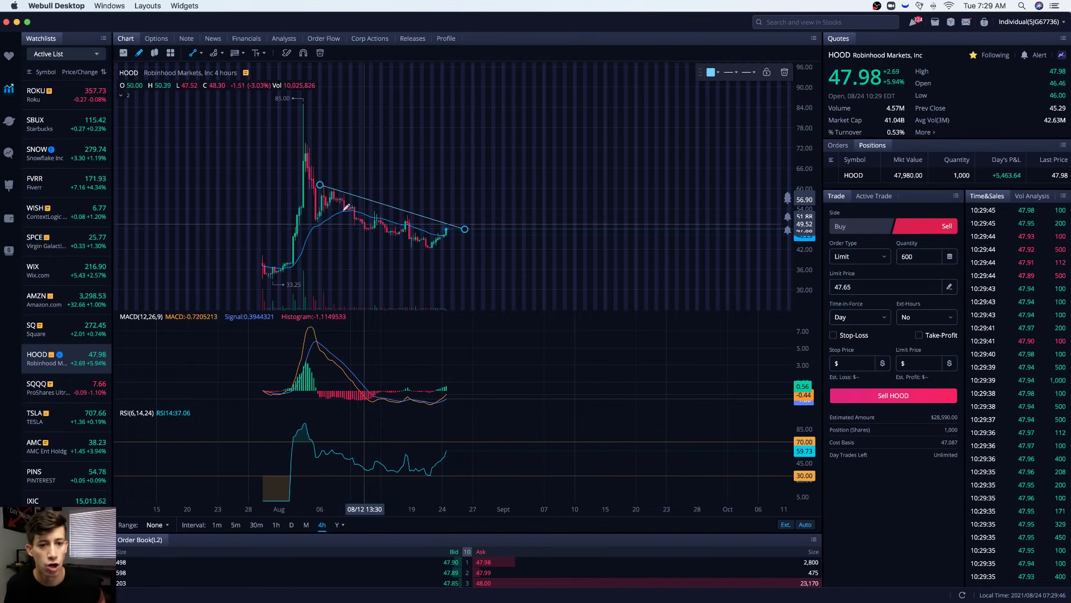
click(318, 216)
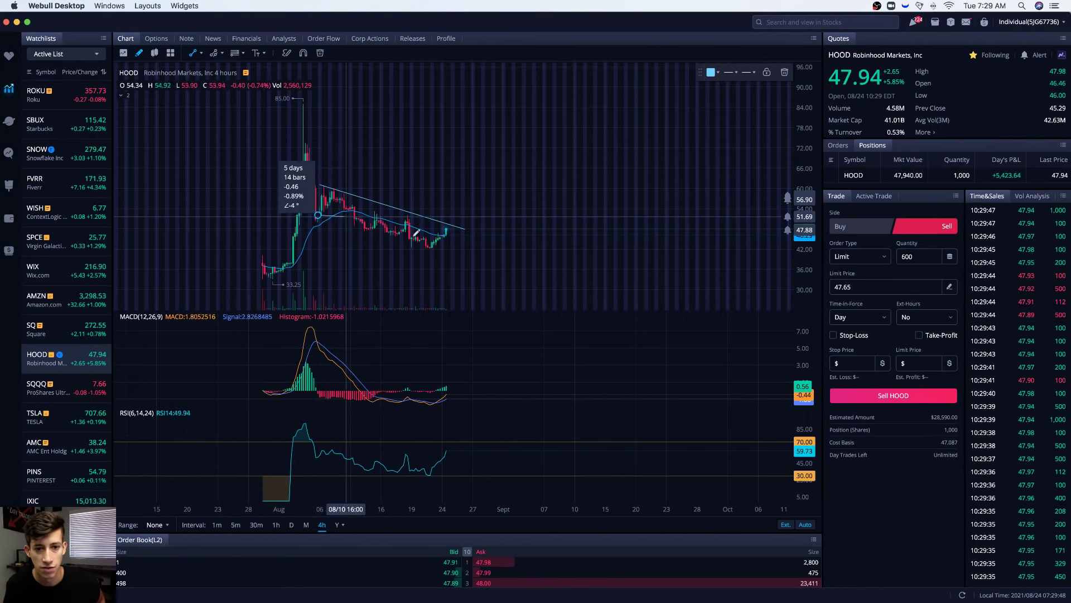
click(446, 258)
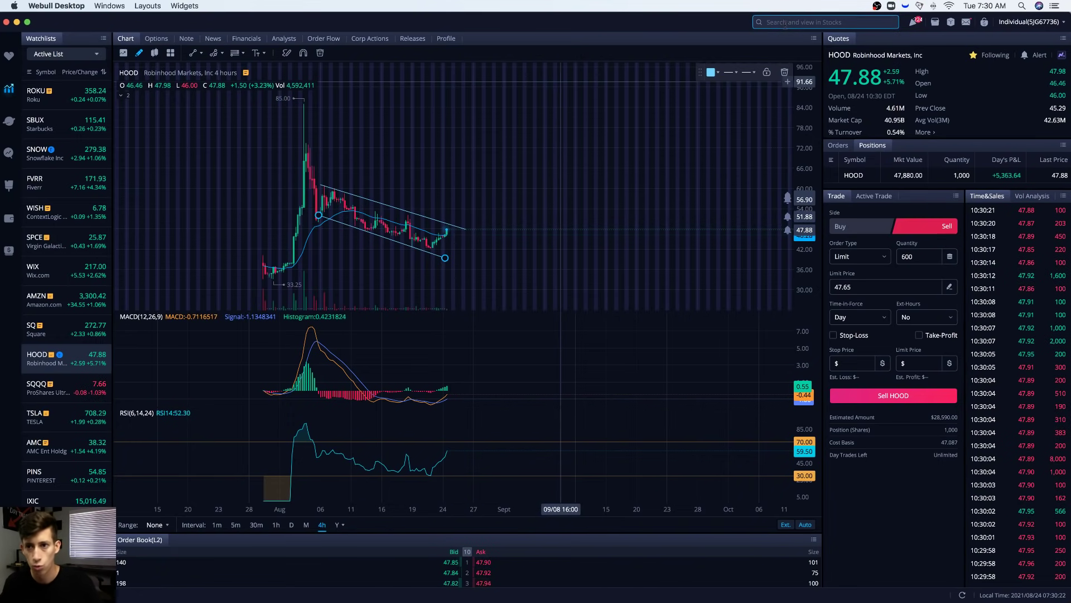
Step: Look up the ticker TGT and view Target's daily and 4-hour charts
text(tgt)
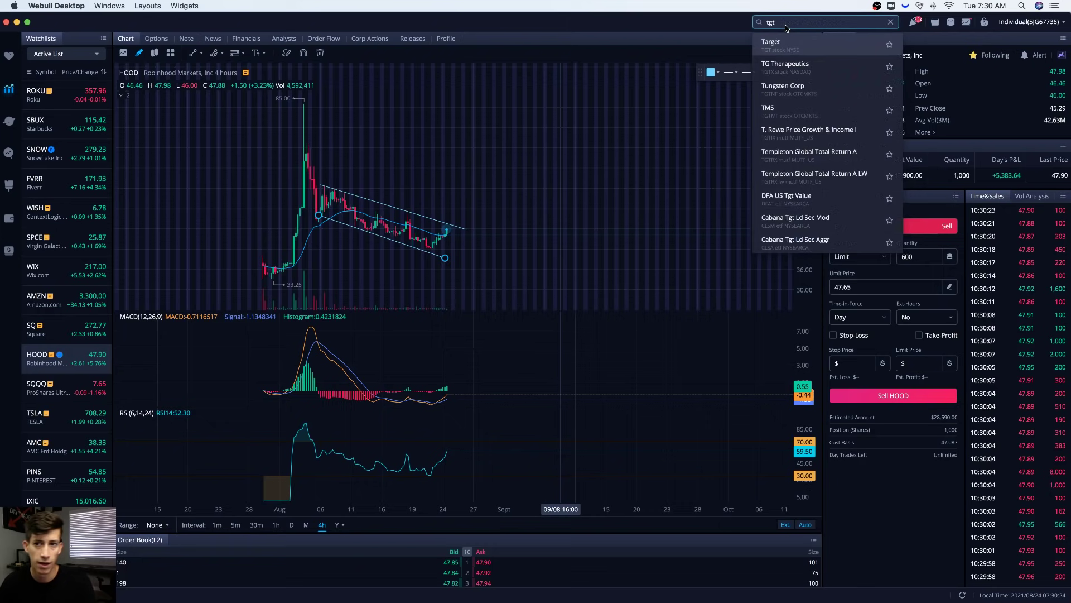
key(Return)
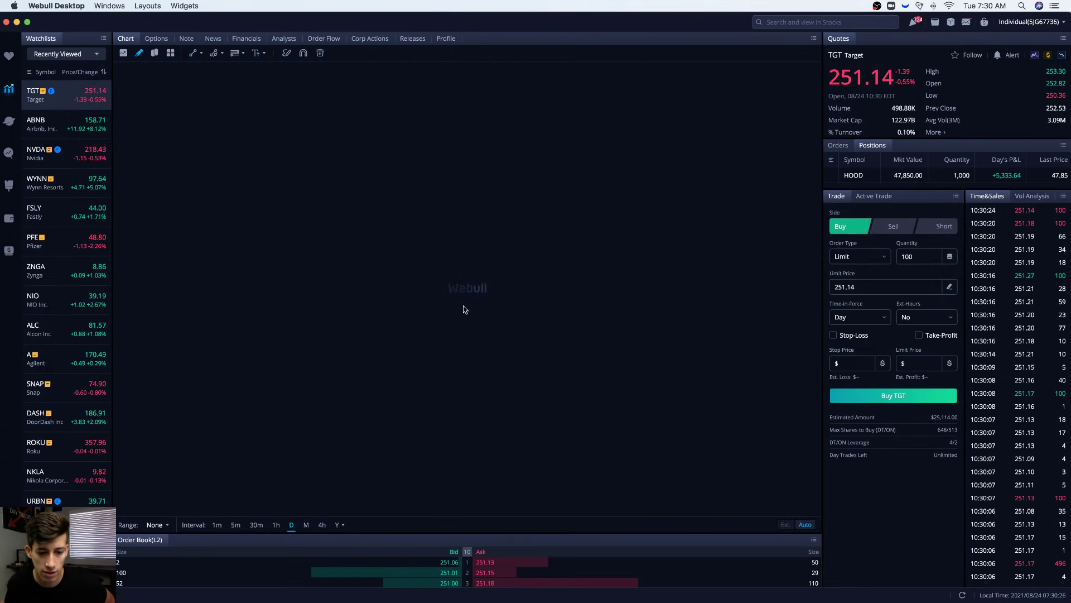
scroll(430, 201, down, 2)
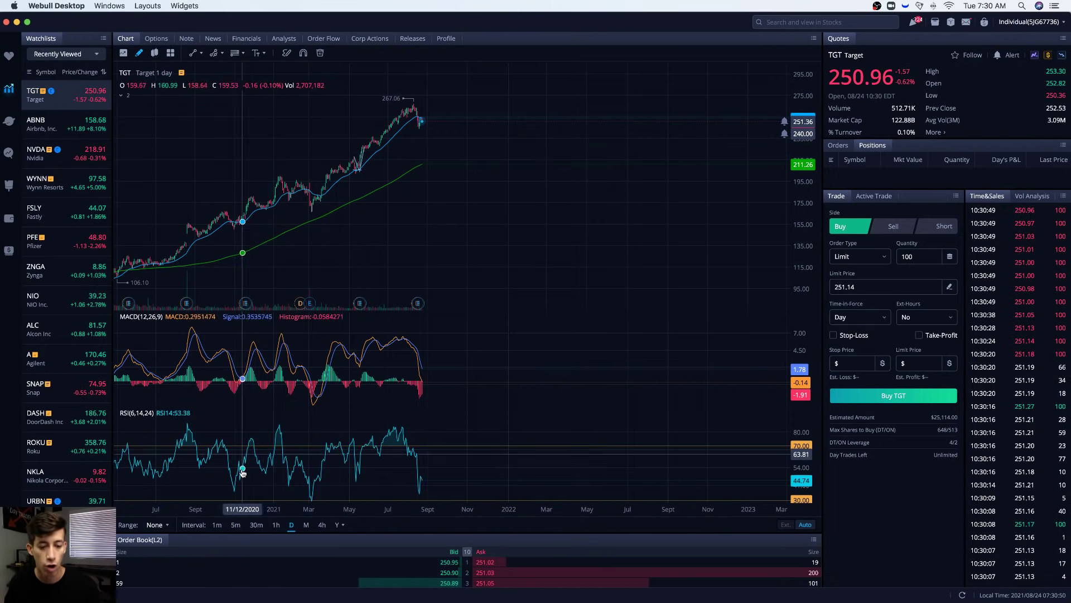
click(322, 525)
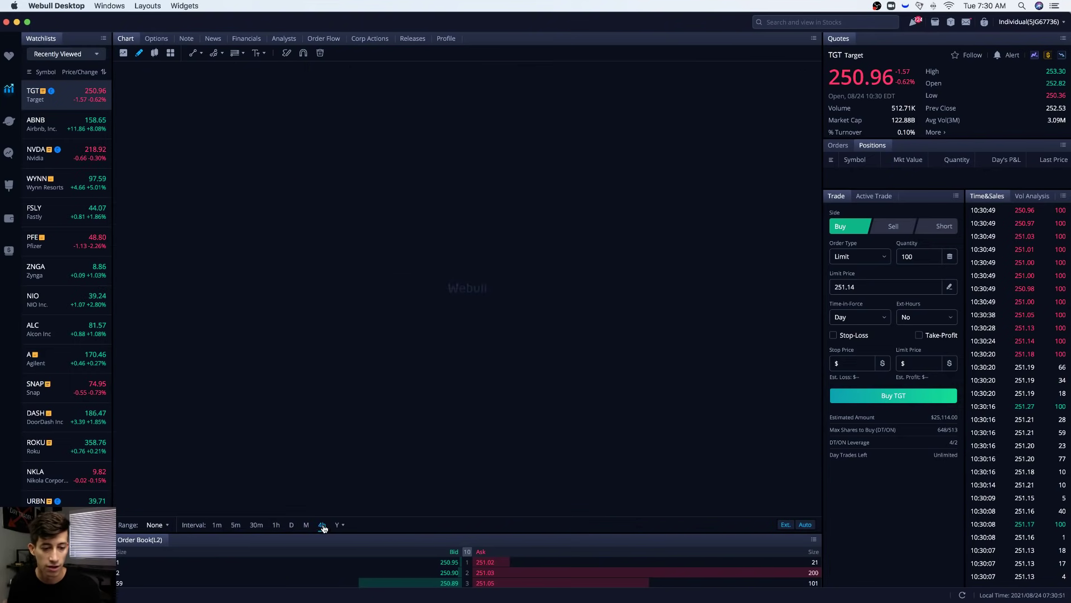
Step: Return the watchlist to Active List and reopen HOOD to examine the price within the descending channel on the 4-hour chart
click(64, 54)
click(61, 118)
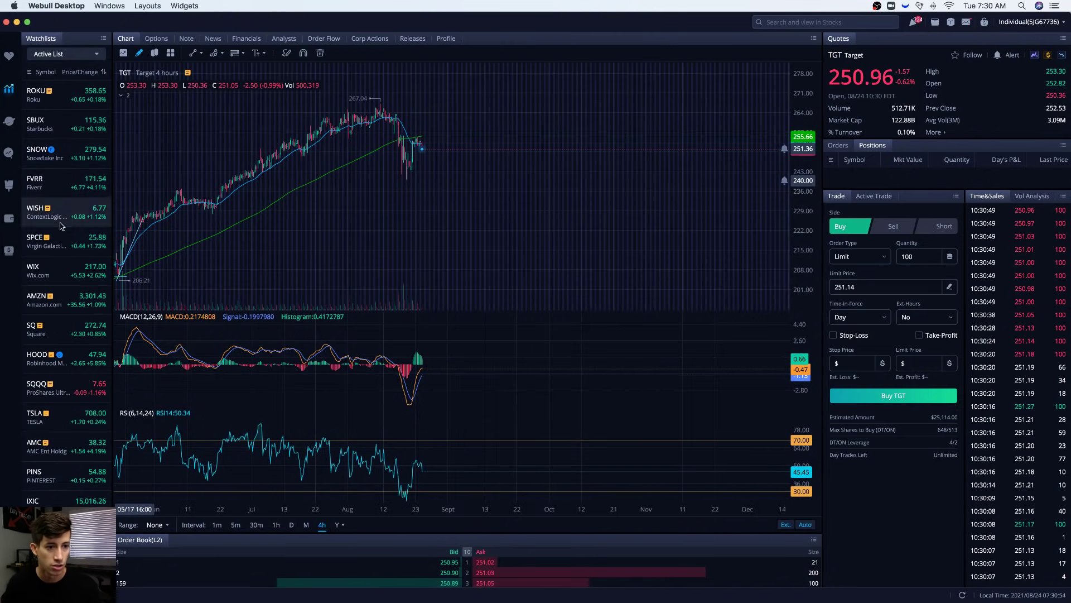
click(55, 358)
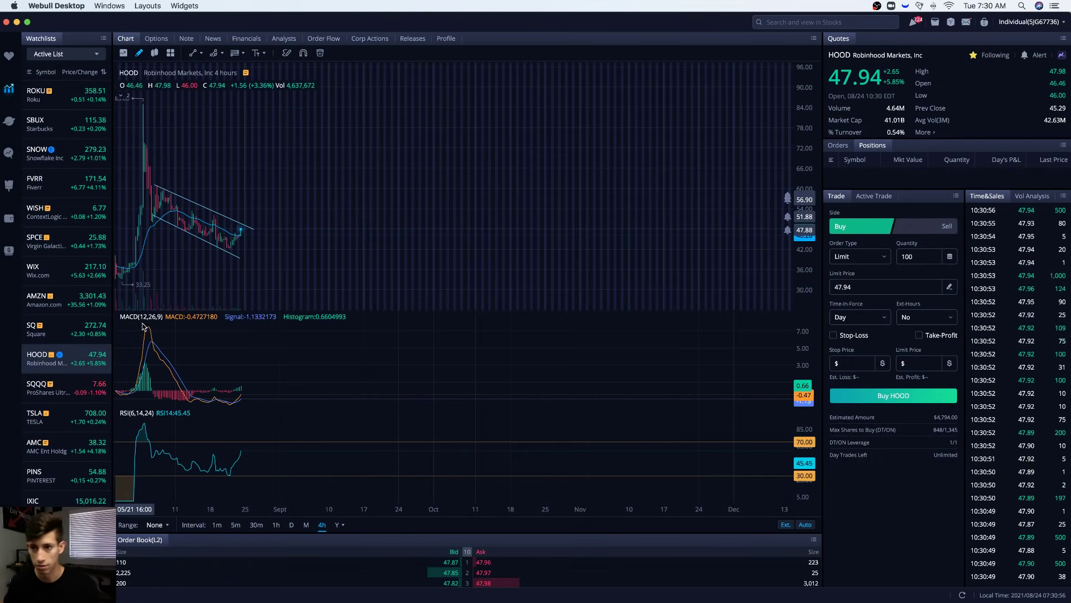
scroll(251, 277, left, 5)
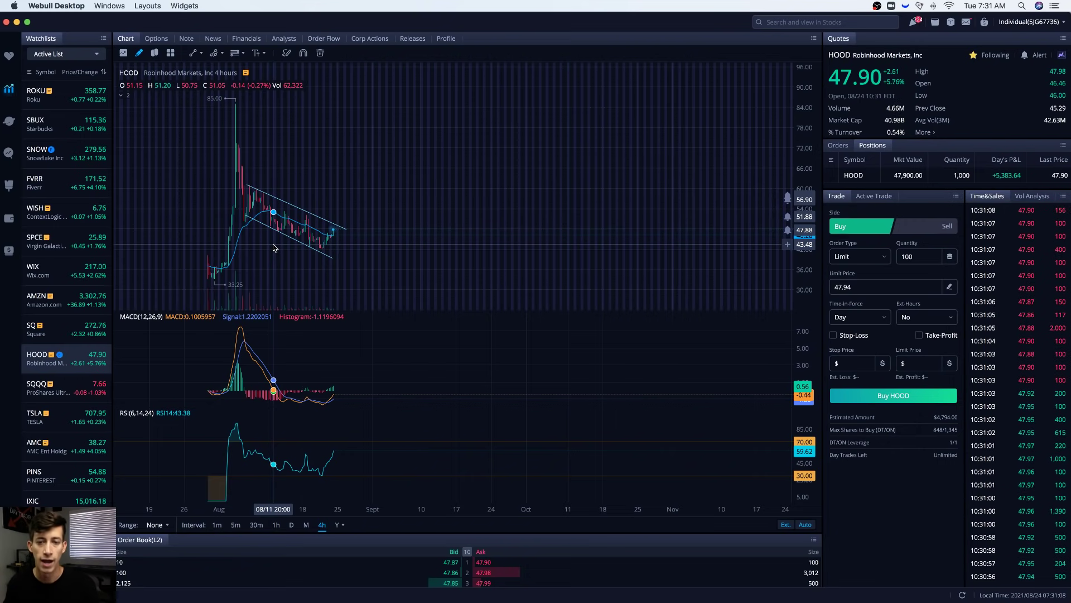
scroll(374, 227, up, 3)
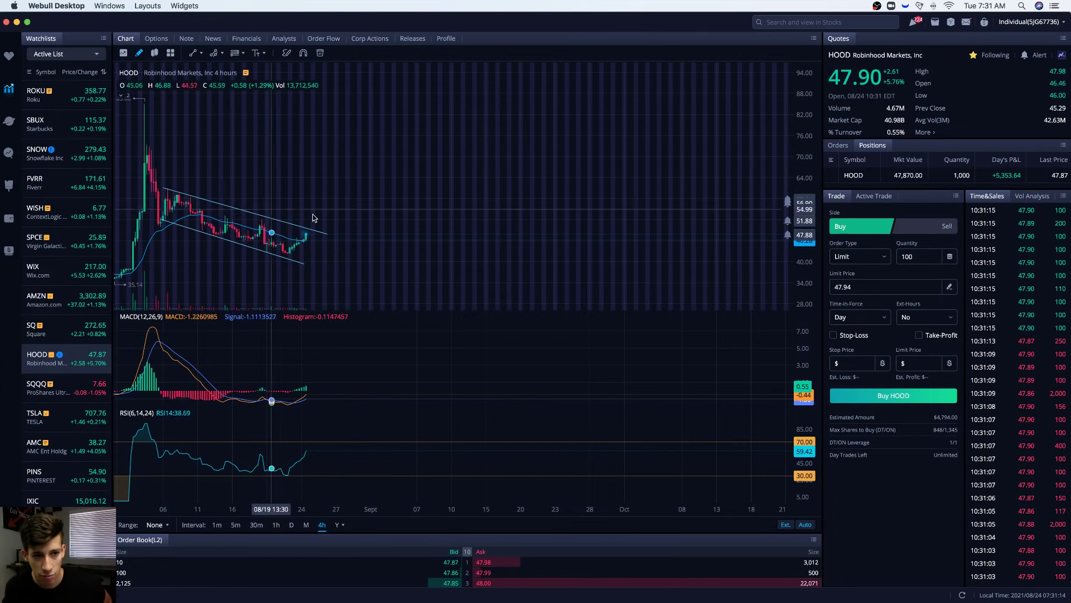
click(180, 195)
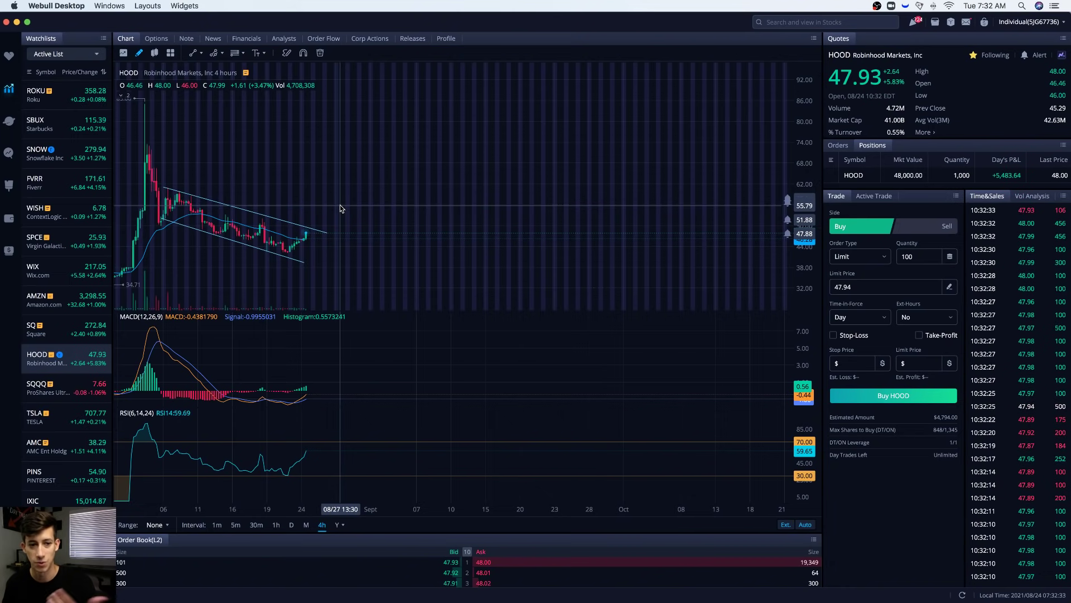
click(174, 200)
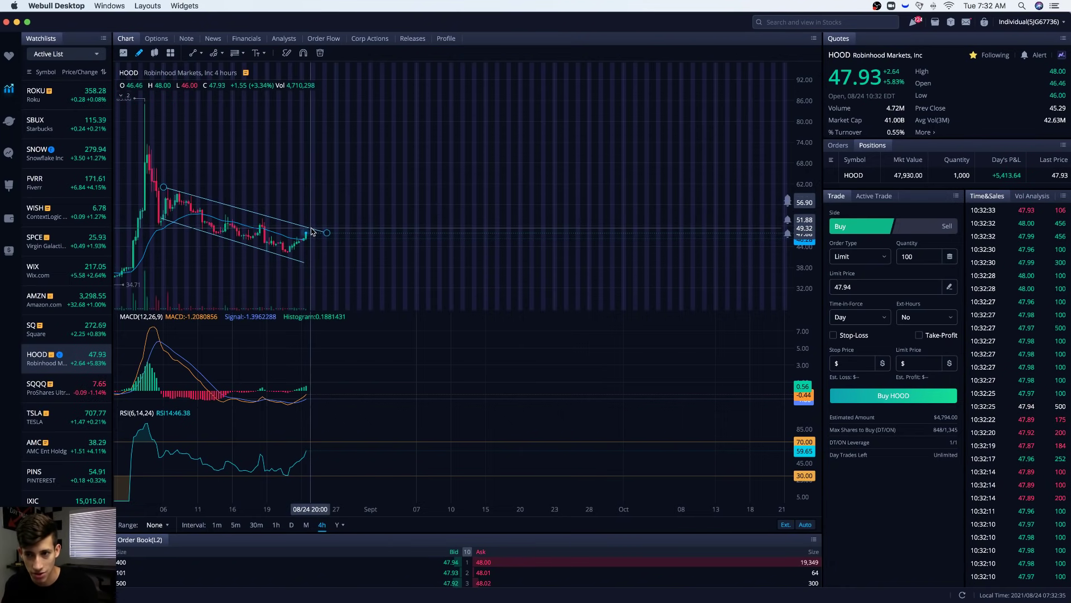
Step: Show HOOD's 1-minute chart and submit a market order to sell 250 shares
click(217, 525)
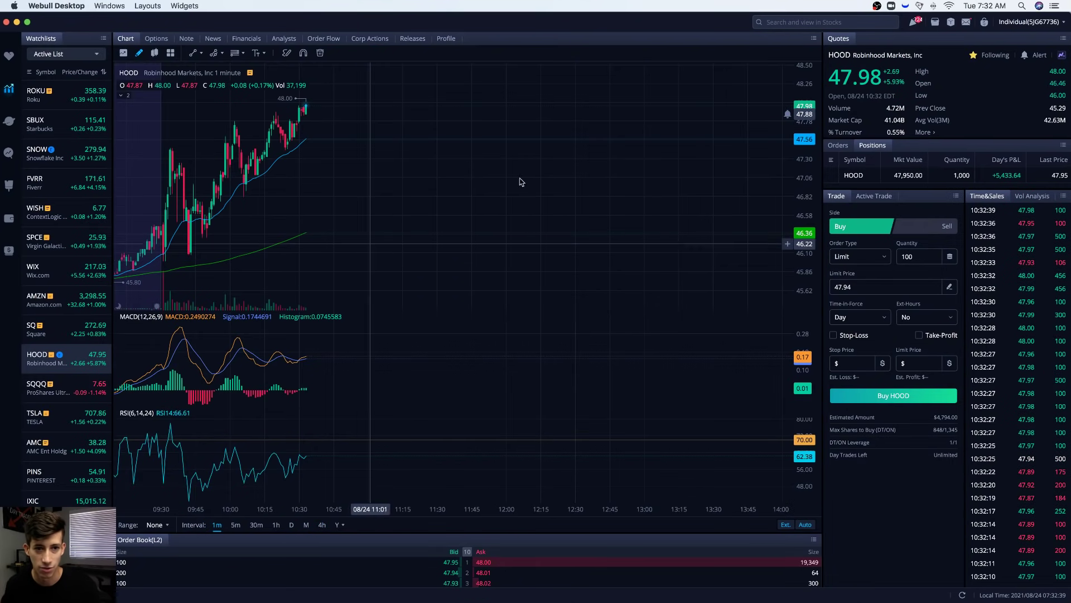
click(923, 226)
click(911, 256)
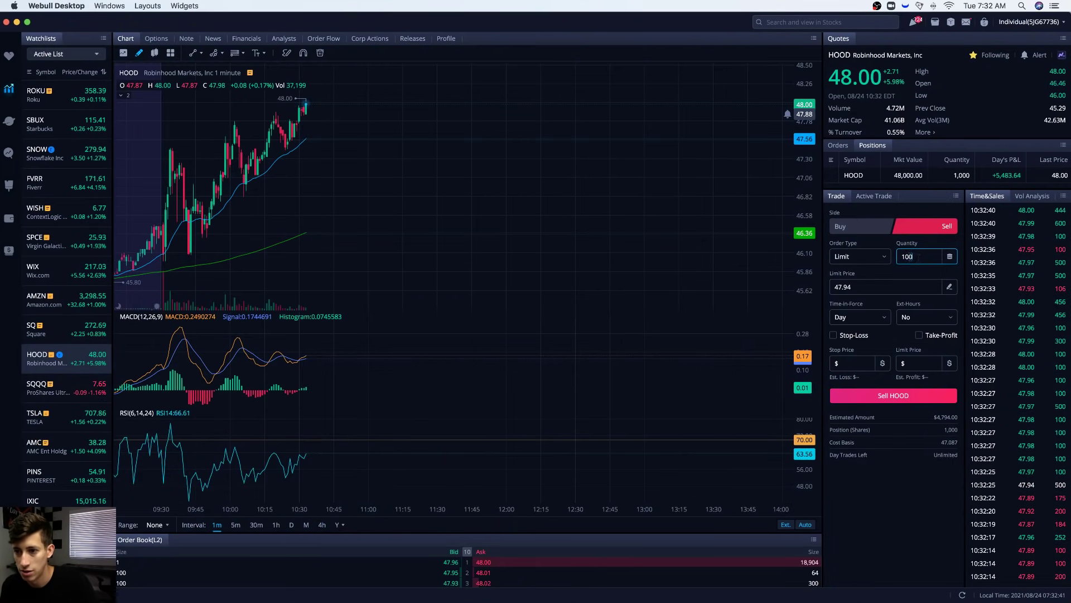
double_click(907, 256)
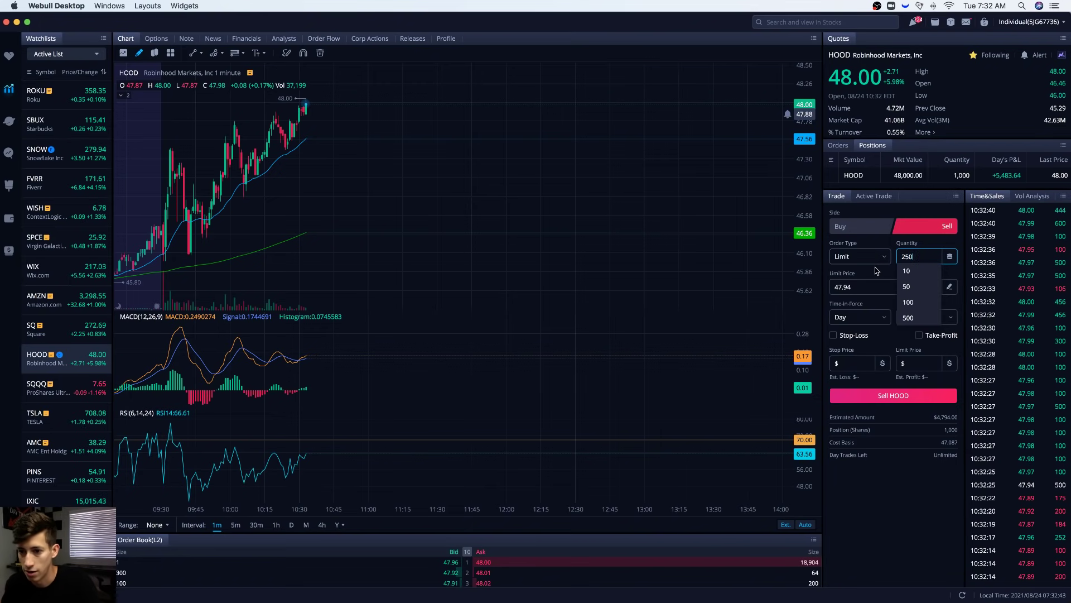
click(859, 256)
click(846, 294)
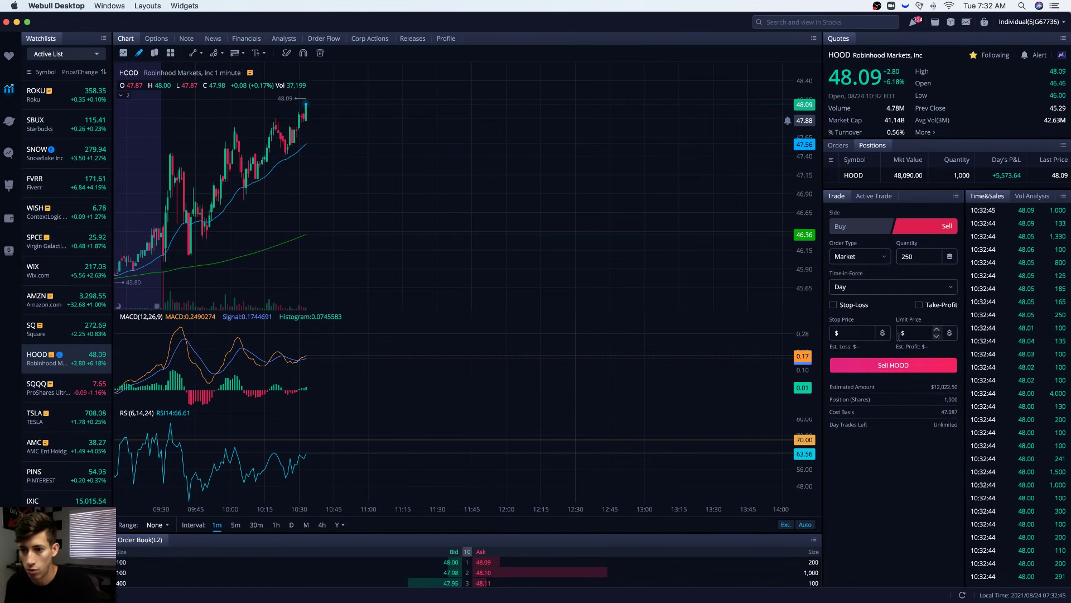
click(893, 365)
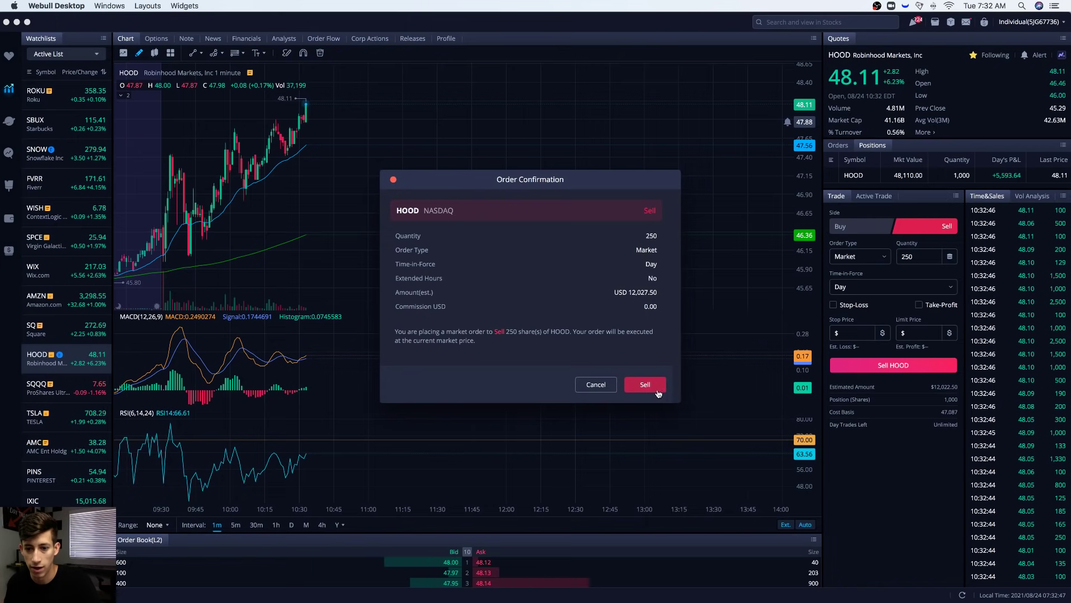
click(658, 392)
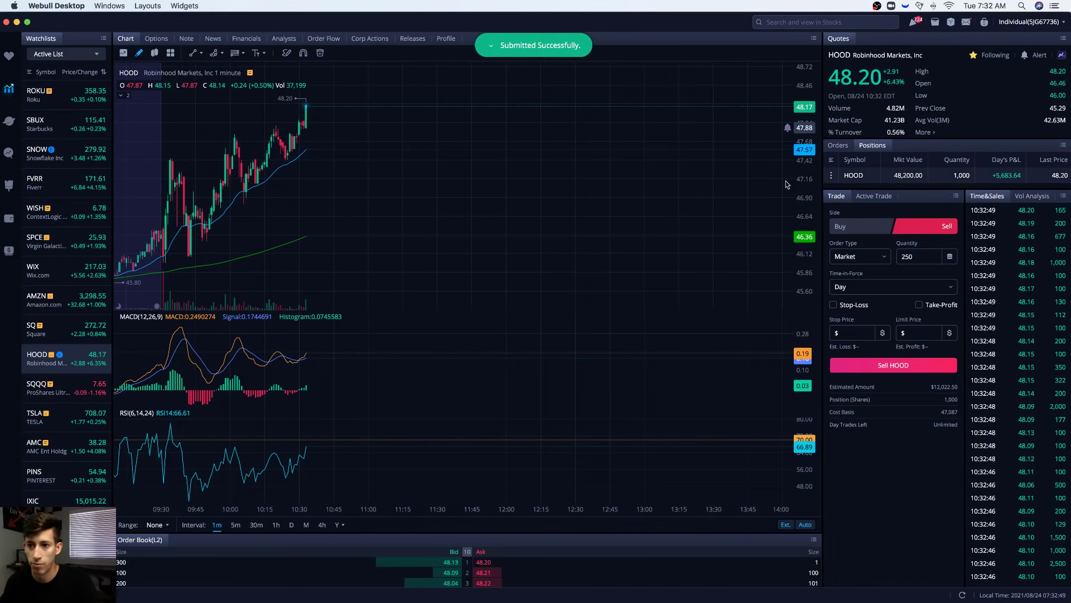